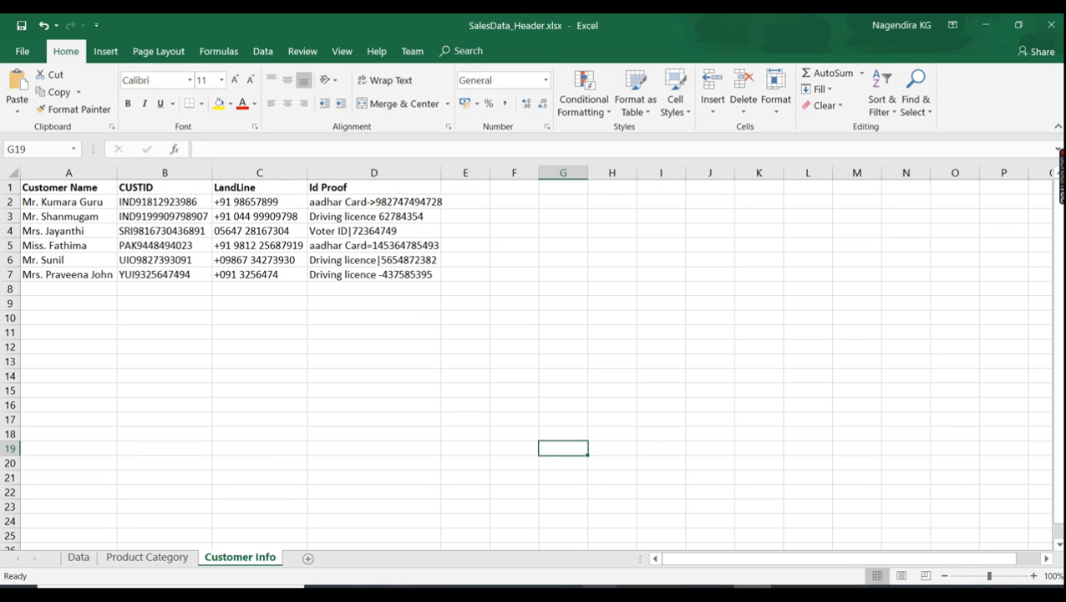
# Switch to Power Query Editor and promote the first row of the Customer Info query to column headers
pyautogui.click(647, 535)
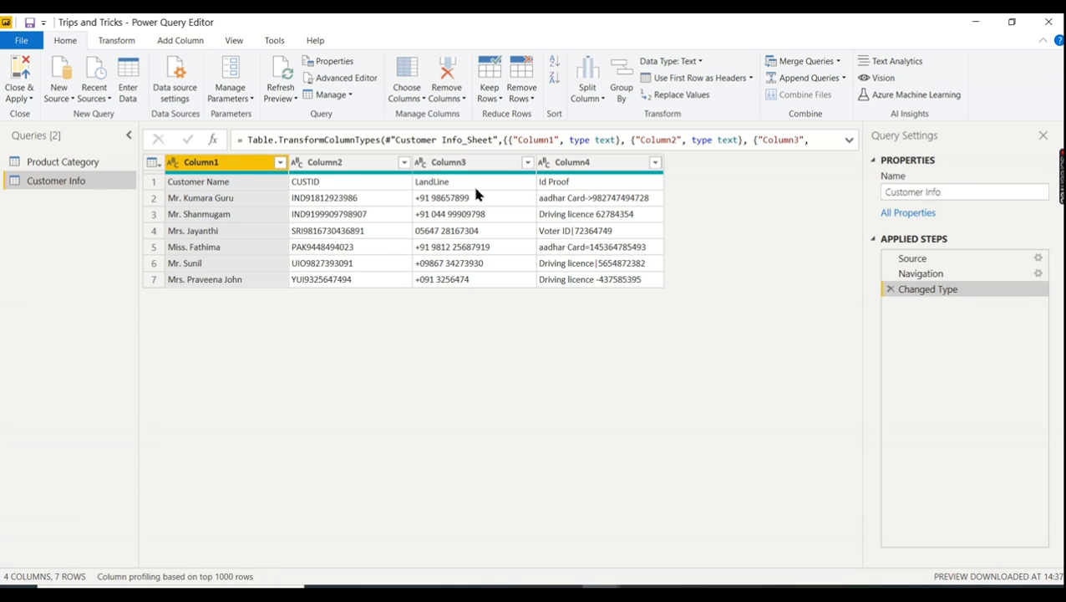
pyautogui.click(687, 80)
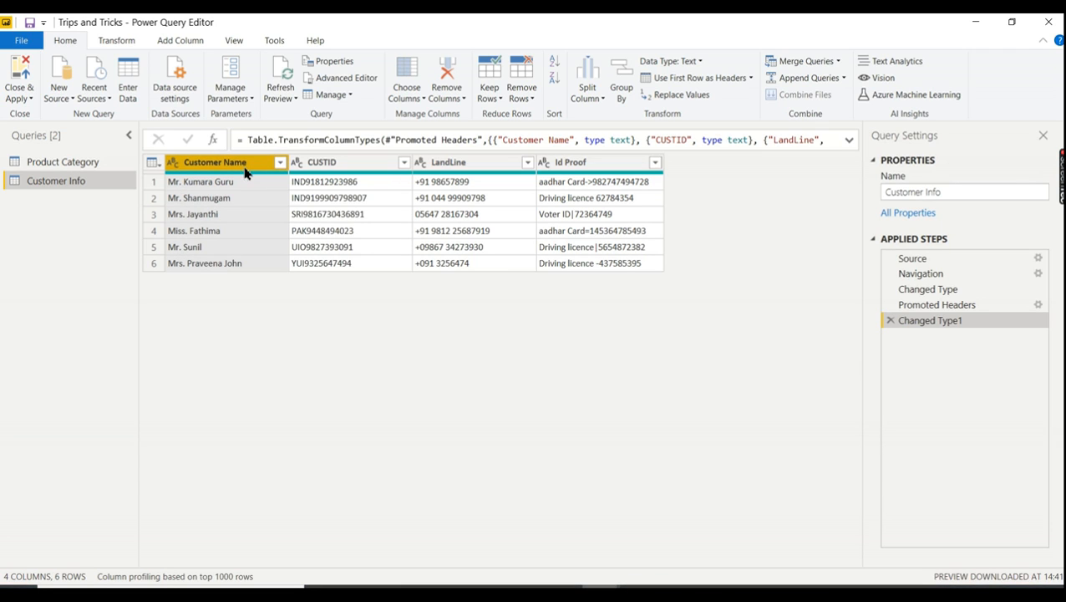
# Split the Customer Name column by a custom period delimiter at each occurrence
pyautogui.click(593, 99)
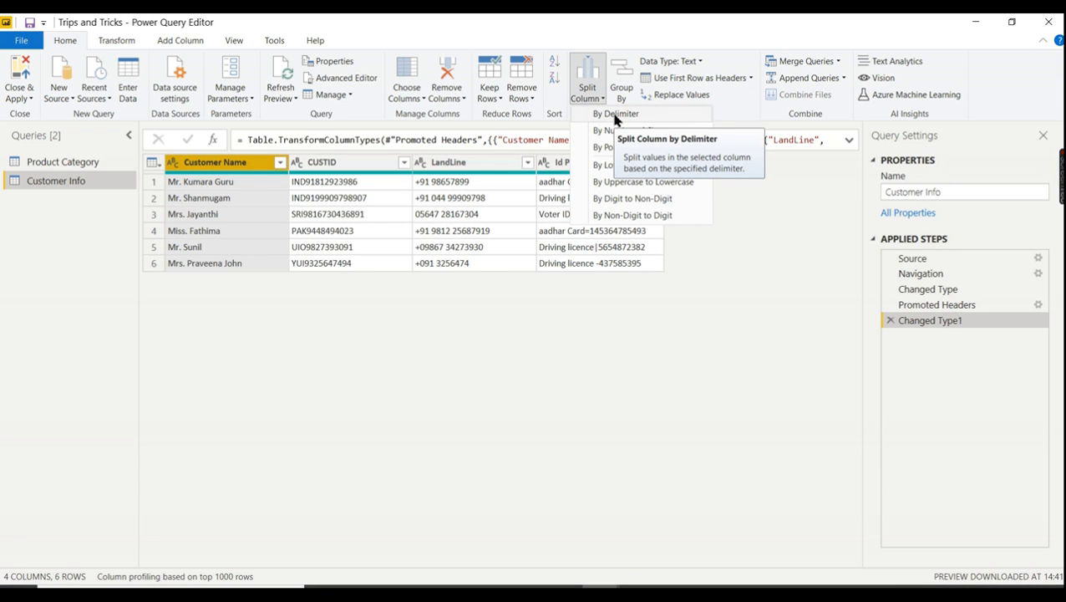
pyautogui.click(615, 115)
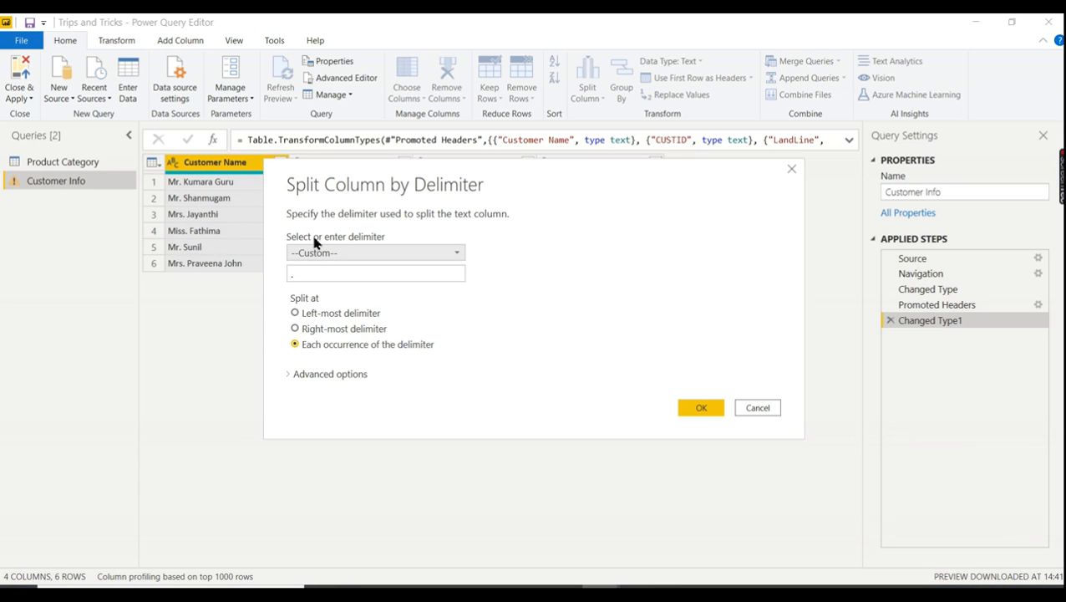
pyautogui.click(690, 407)
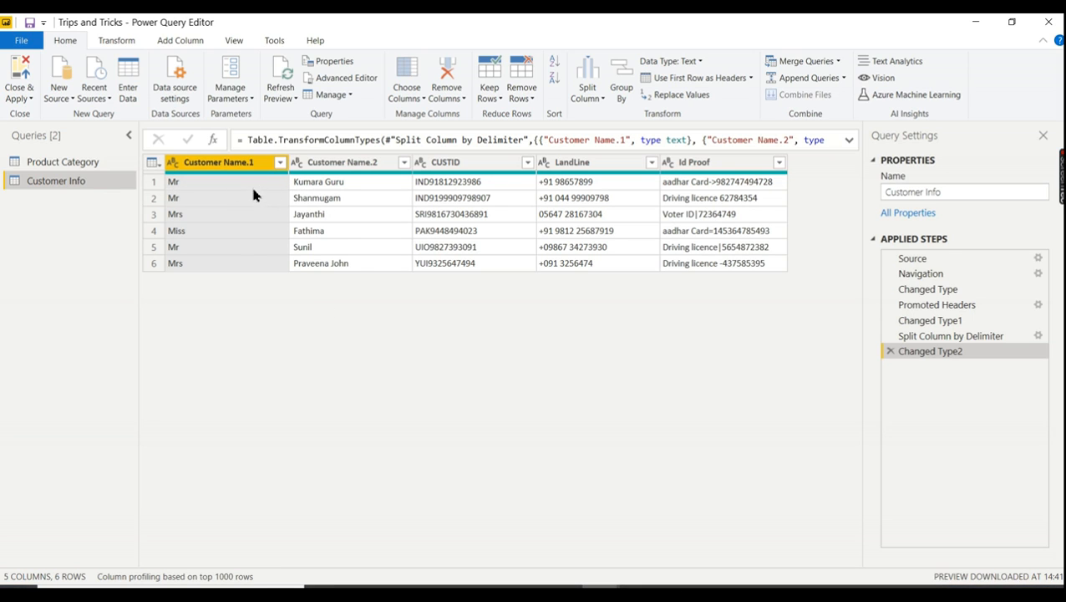
# Trim the surrounding spaces from the text in the Customer Name.2 column
pyautogui.click(315, 165)
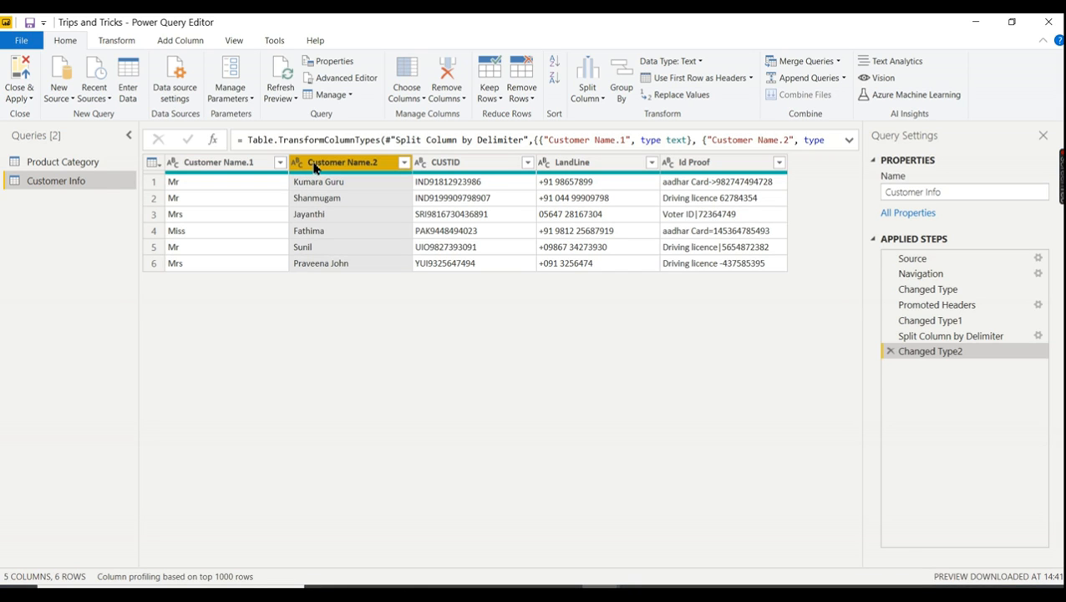
pyautogui.click(130, 41)
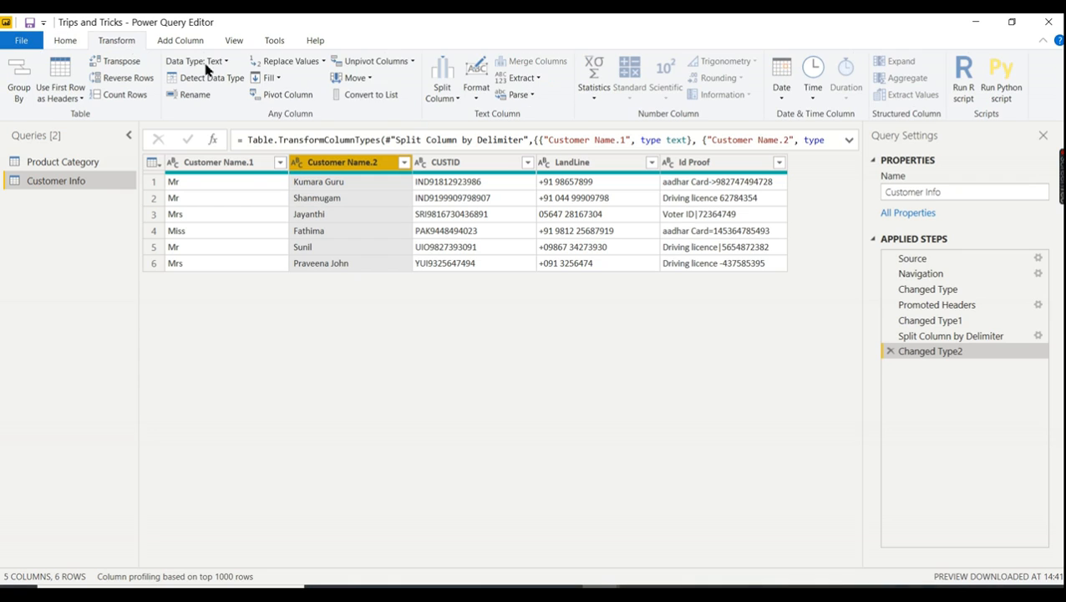
pyautogui.click(475, 98)
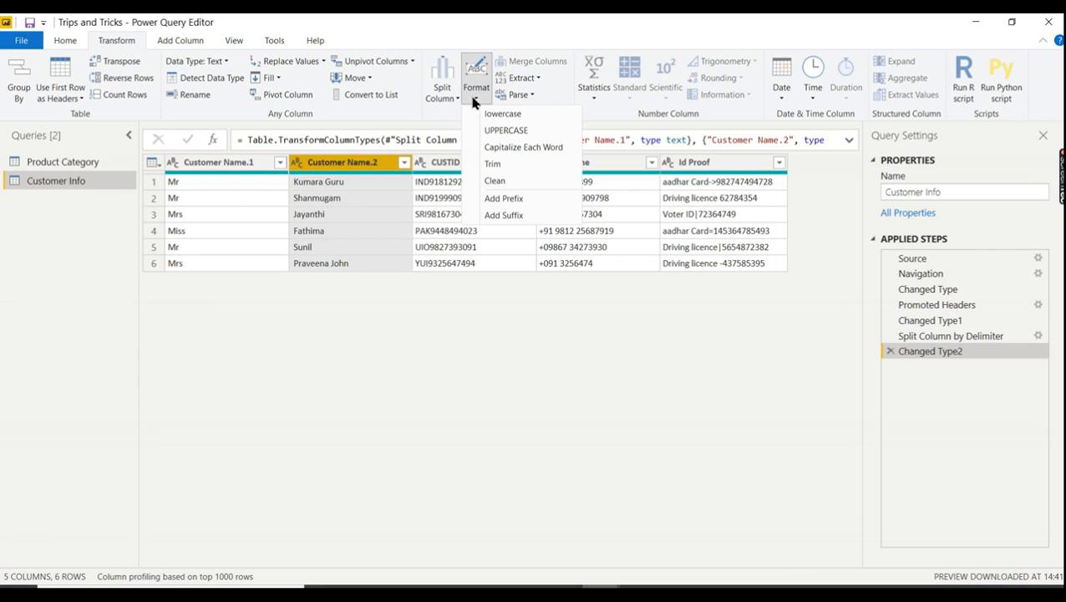
pyautogui.click(493, 165)
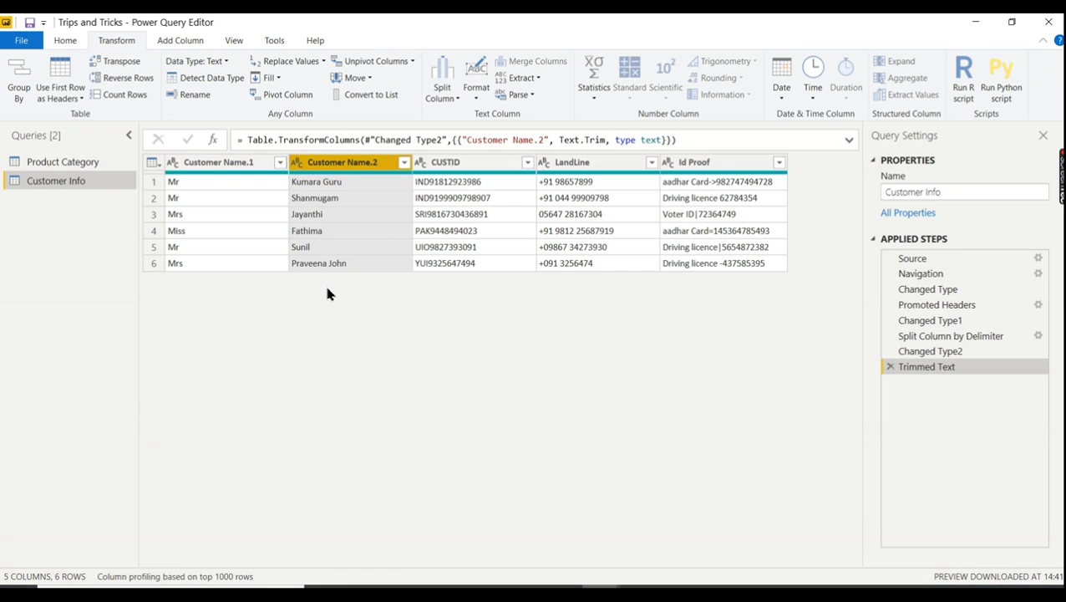
# Split the CUSTID column by number of characters, using 3 characters once, as far left as possible
pyautogui.click(441, 164)
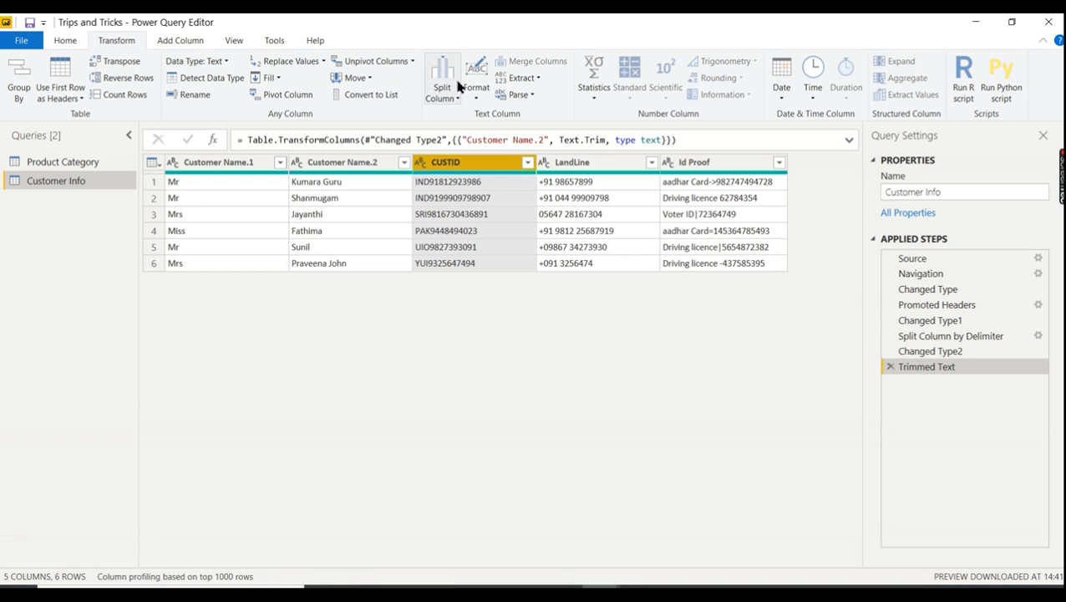
pyautogui.click(435, 90)
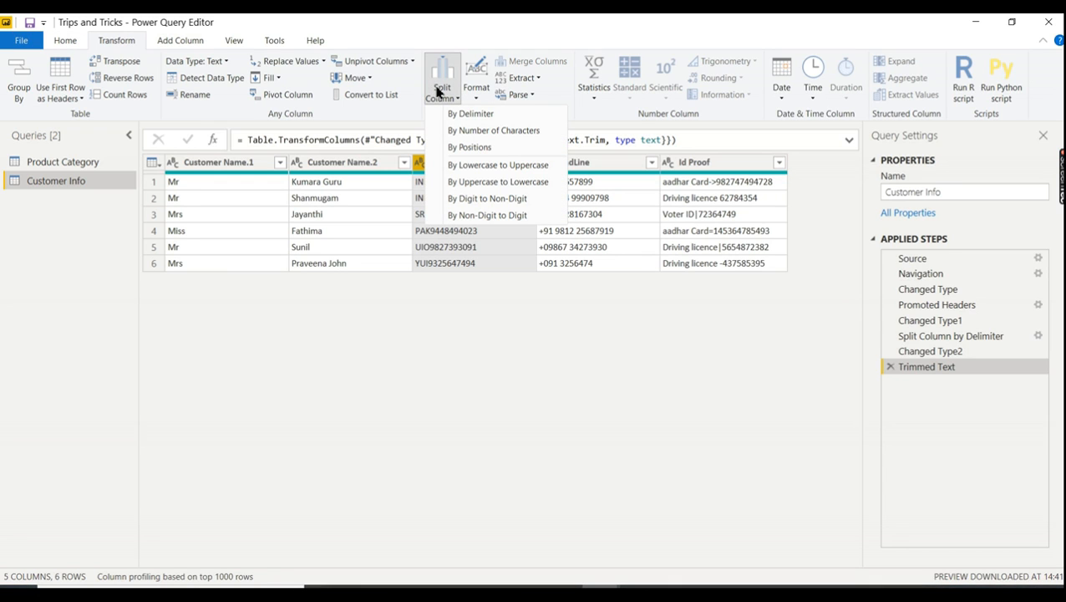
pyautogui.click(468, 131)
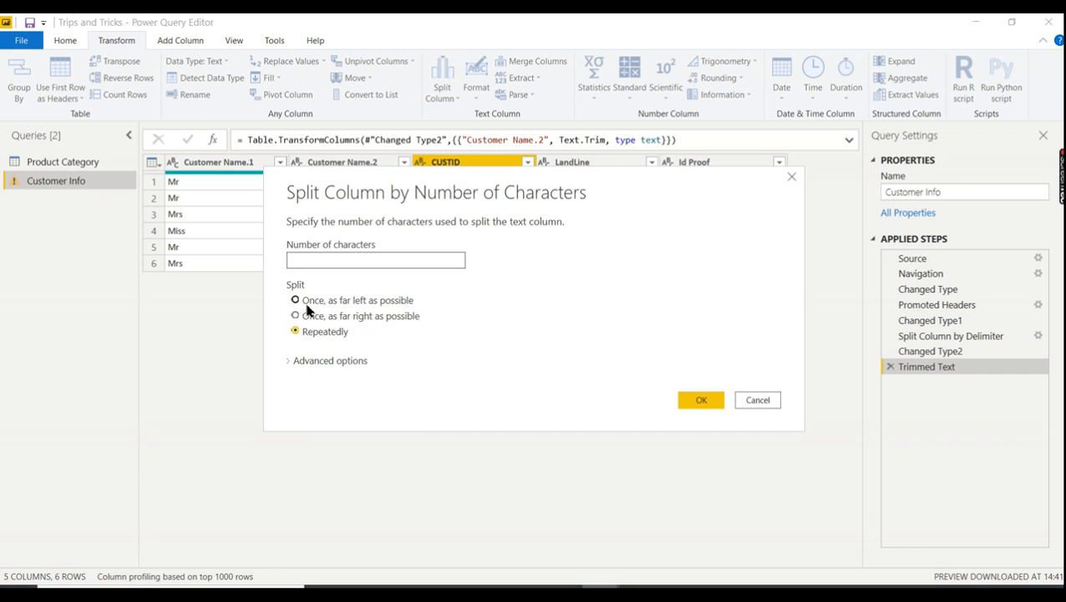
pyautogui.click(308, 302)
pyautogui.click(321, 261)
pyautogui.write('3')
pyautogui.click(683, 404)
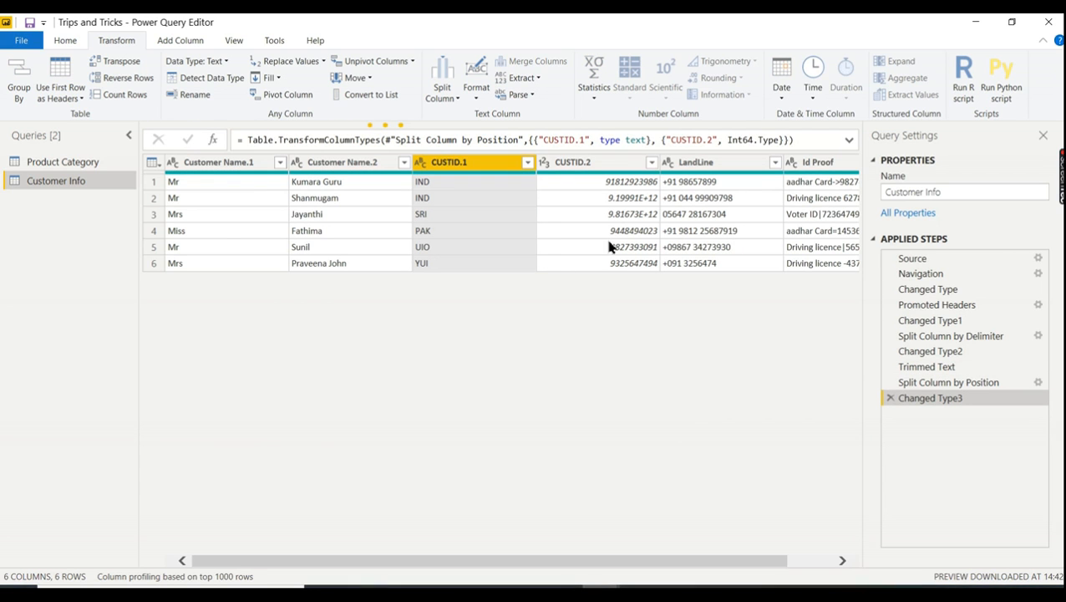
# Delete the Changed Type3 applied step and rename the CUSTID.2 column to CustID
pyautogui.click(591, 163)
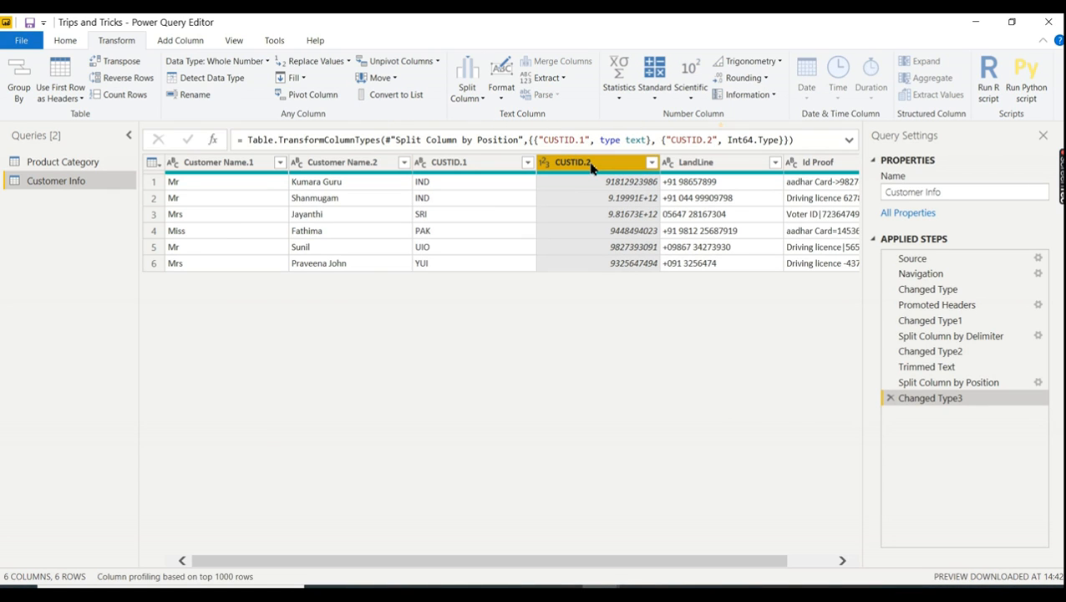
pyautogui.click(891, 399)
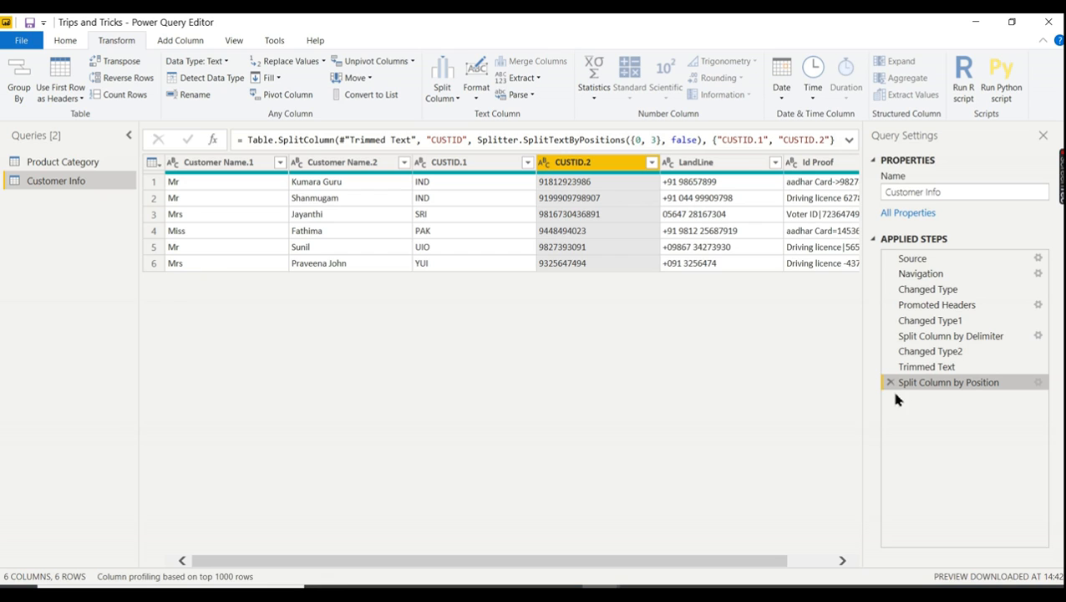
pyautogui.doubleClick(575, 165)
pyautogui.write('CustID')
pyautogui.press('Return')
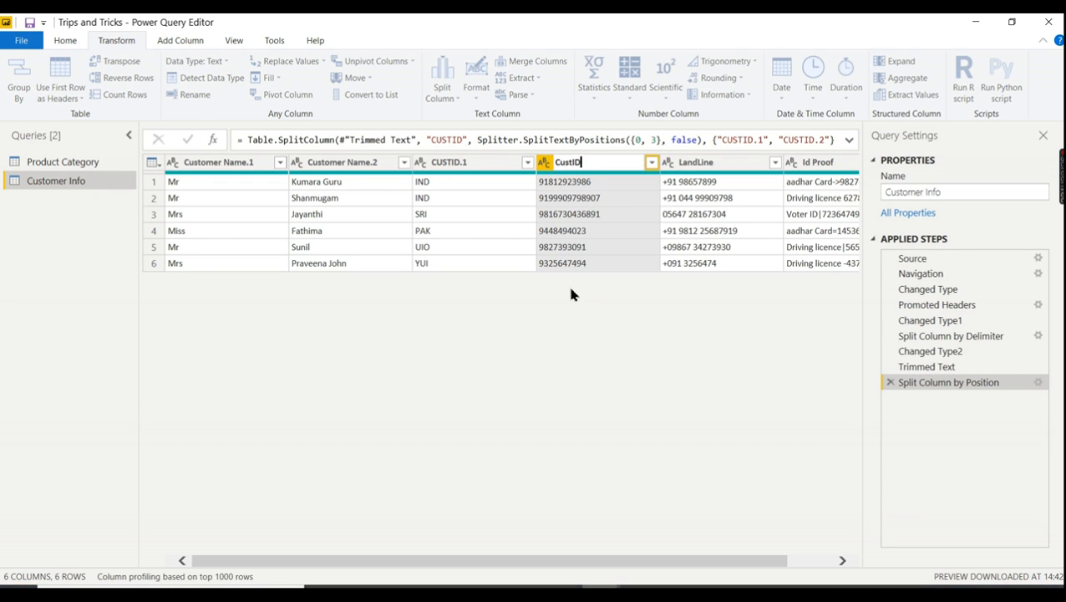
pyautogui.click(465, 171)
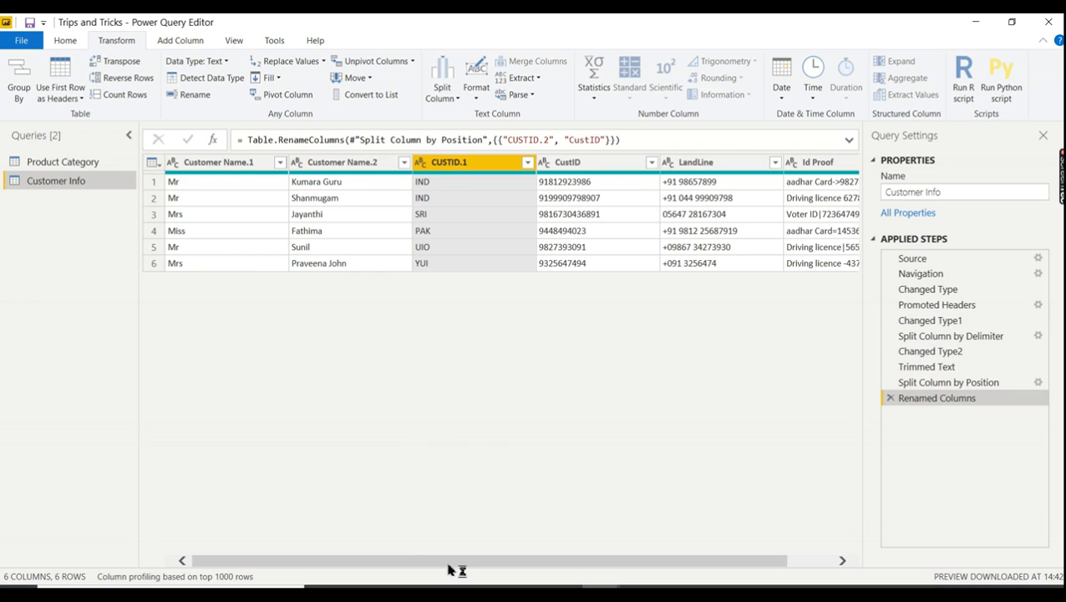
# Split the LandLine column by the Space delimiter at the right-most delimiter, and delete the automatic Changed Type3 step
pyautogui.moveTo(623, 562); pyautogui.dragTo(745, 575)
pyautogui.click(633, 166)
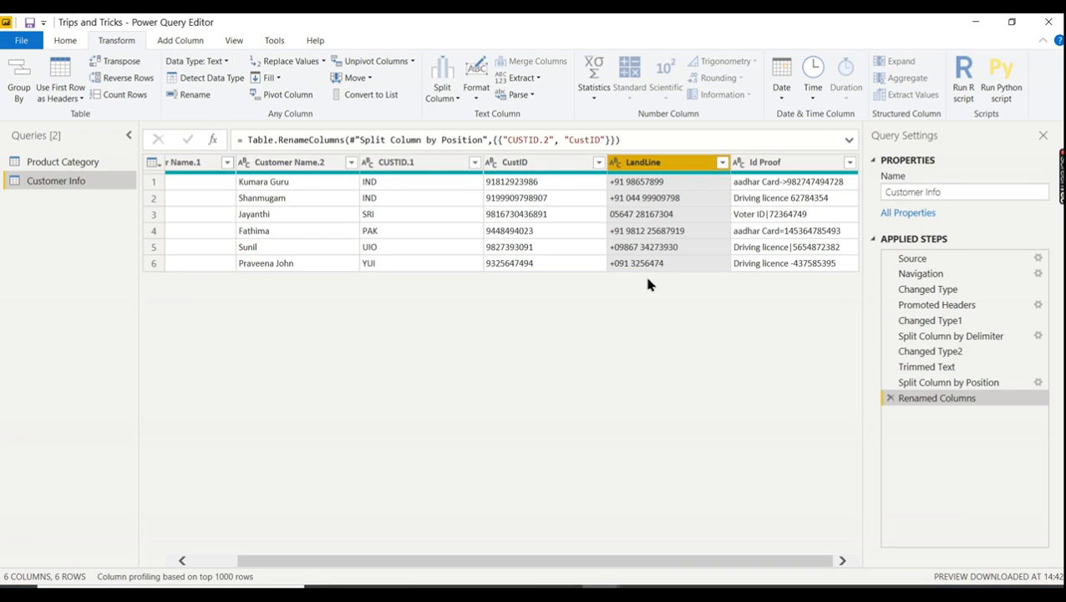
pyautogui.rightClick(640, 168)
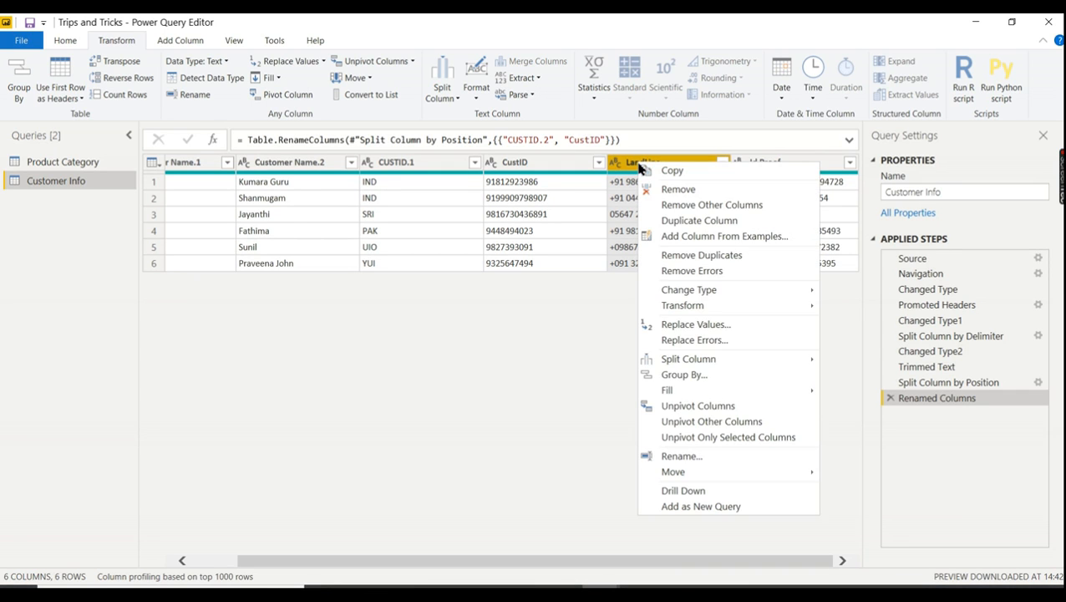
pyautogui.click(632, 164)
pyautogui.click(442, 97)
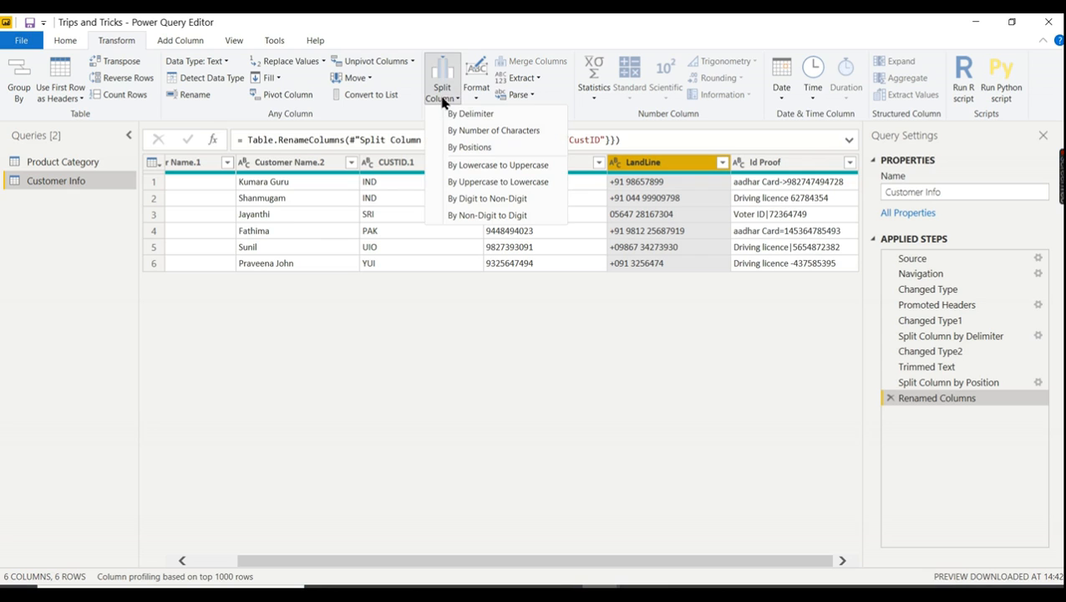
pyautogui.click(458, 113)
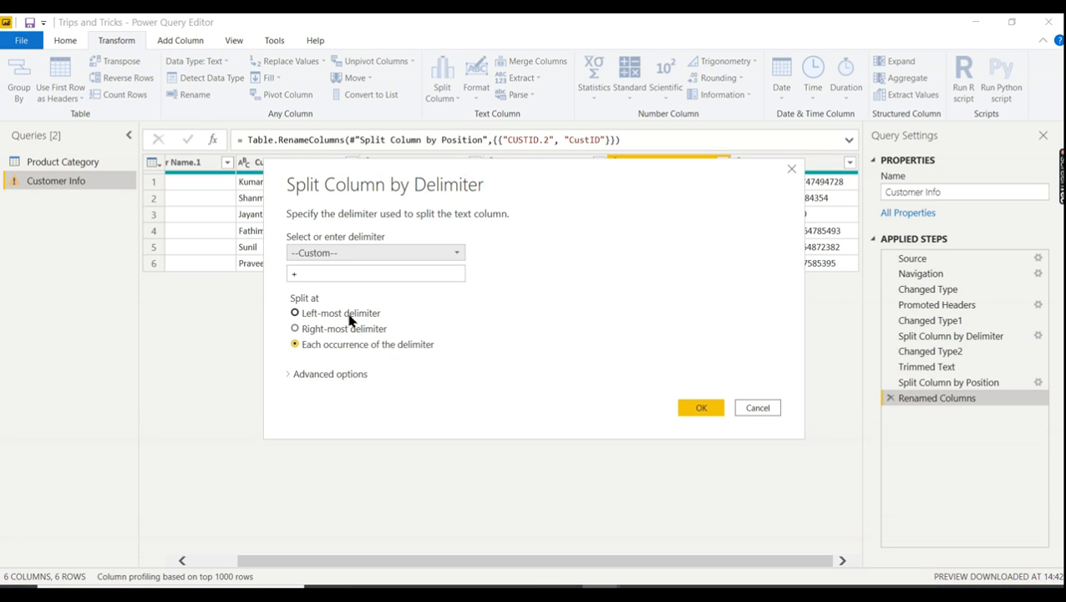
pyautogui.click(364, 251)
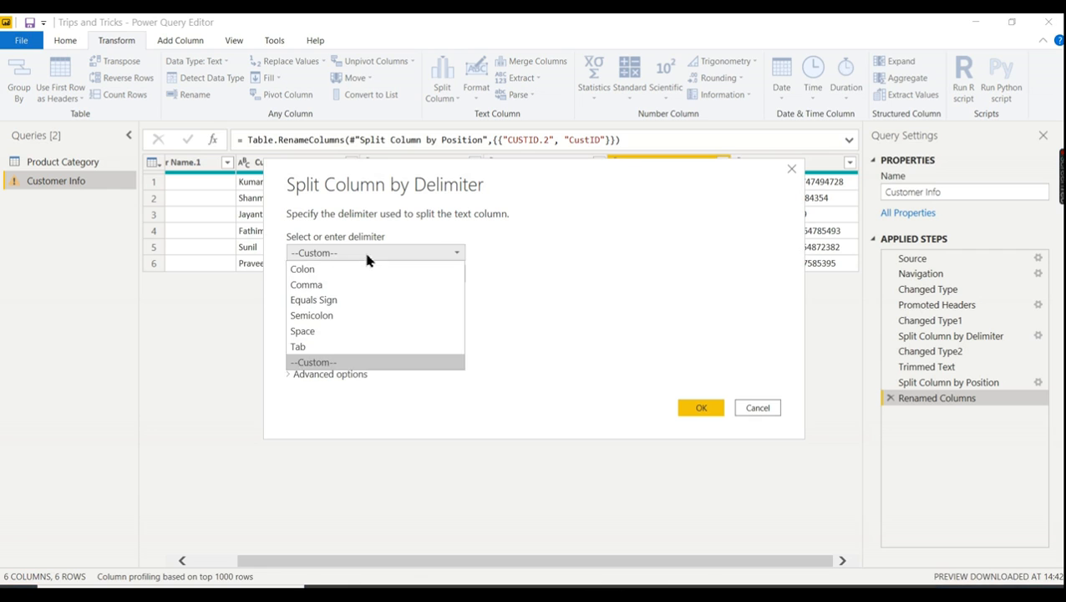
pyautogui.click(334, 345)
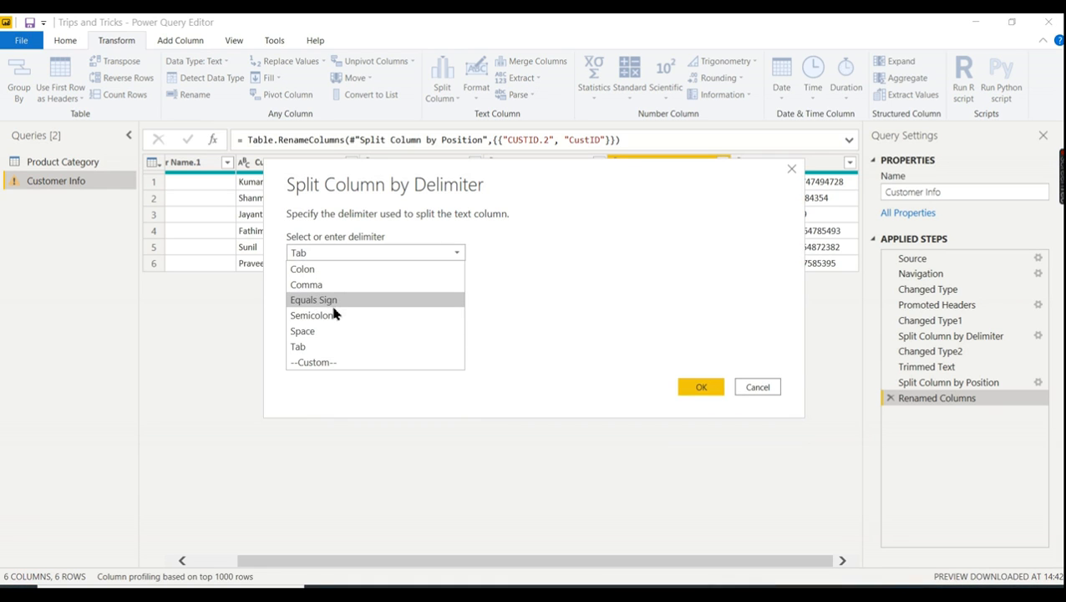
pyautogui.click(323, 333)
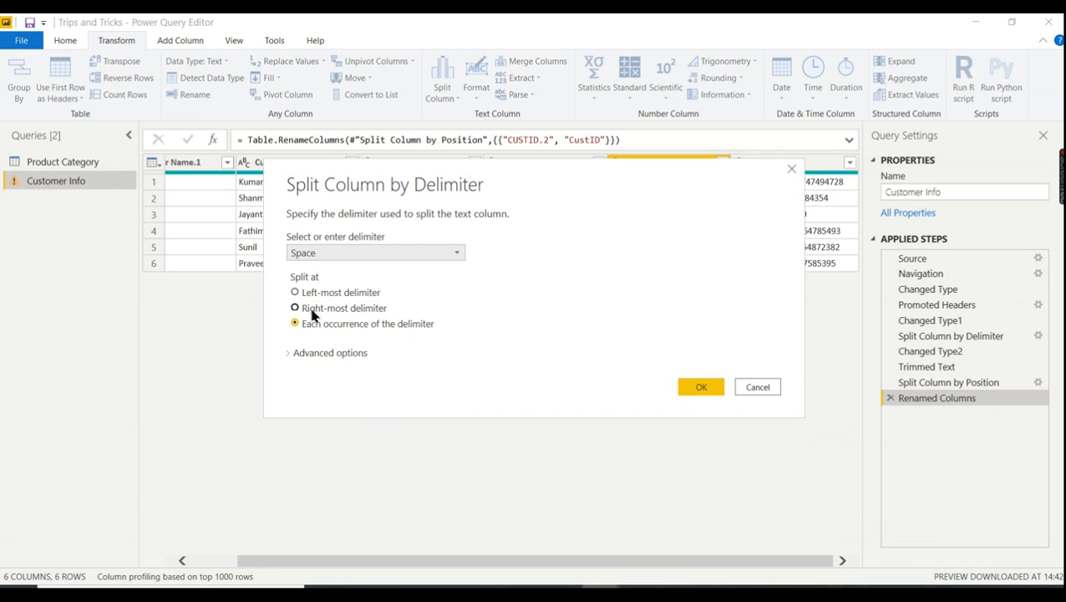
pyautogui.click(312, 309)
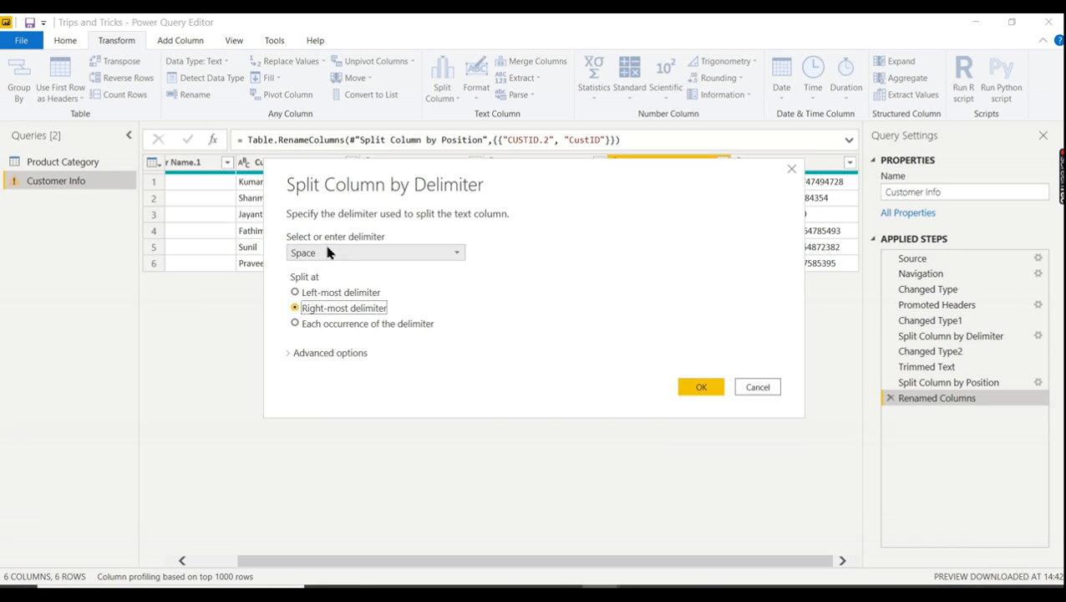
pyautogui.click(701, 391)
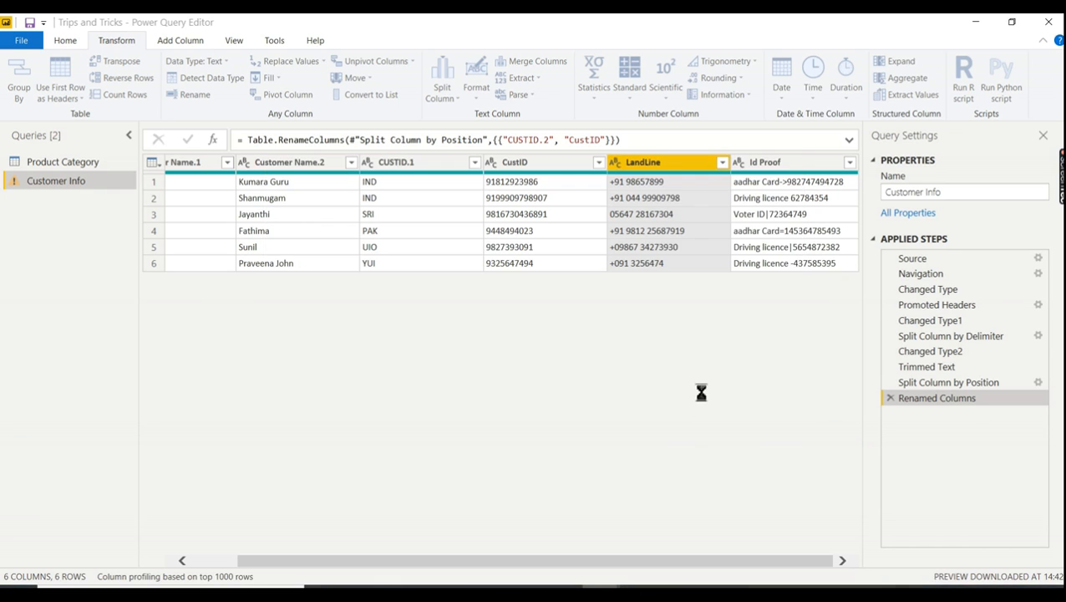
pyautogui.moveTo(560, 562); pyautogui.dragTo(660, 562)
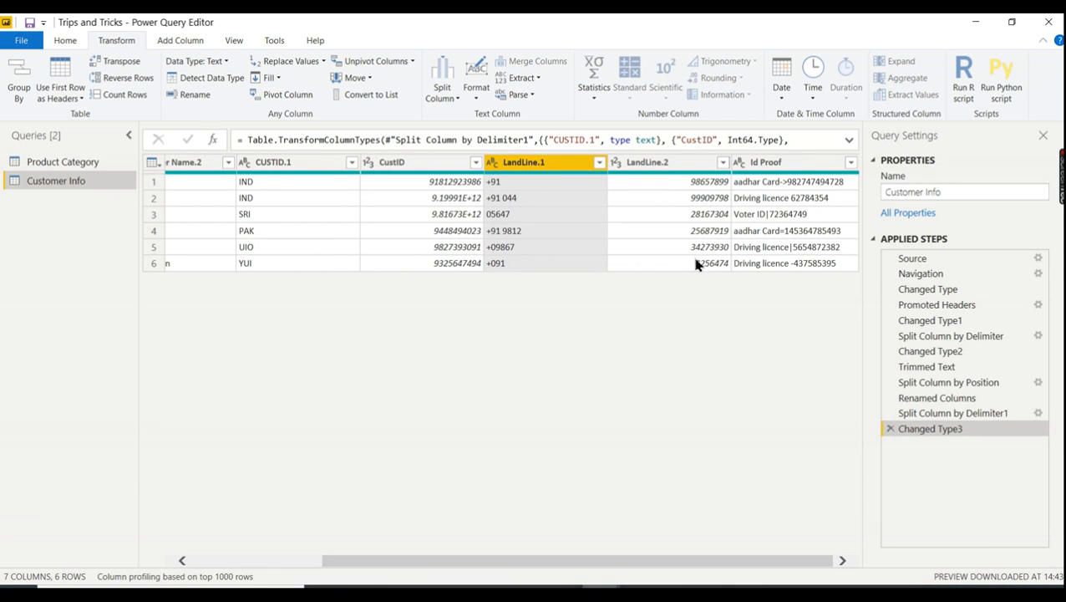
pyautogui.click(889, 428)
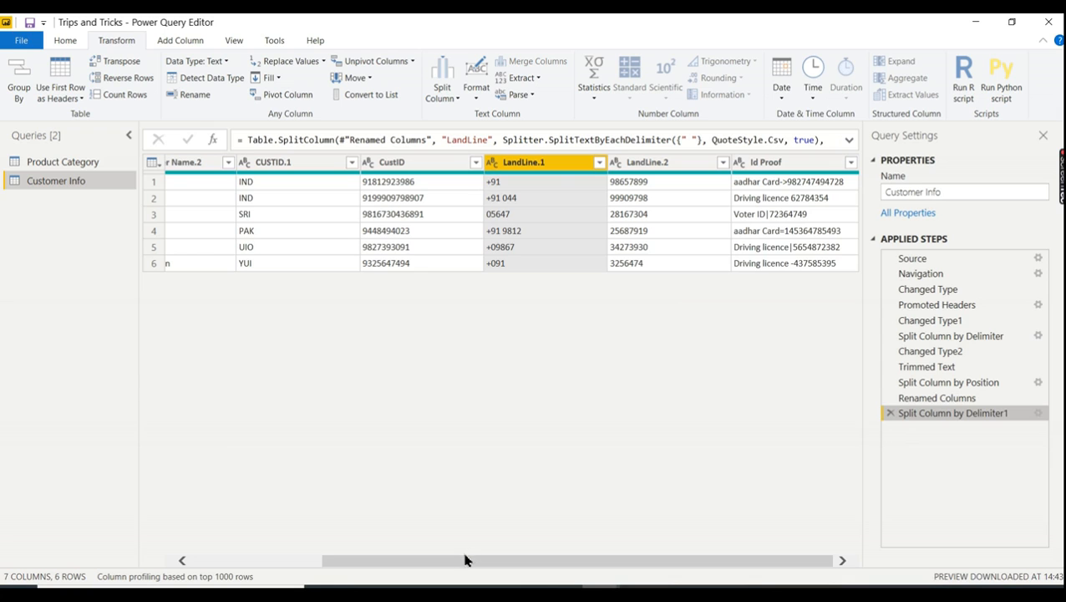
# Split the Id Proof column at the transition from non-digit to digit
pyautogui.click(770, 163)
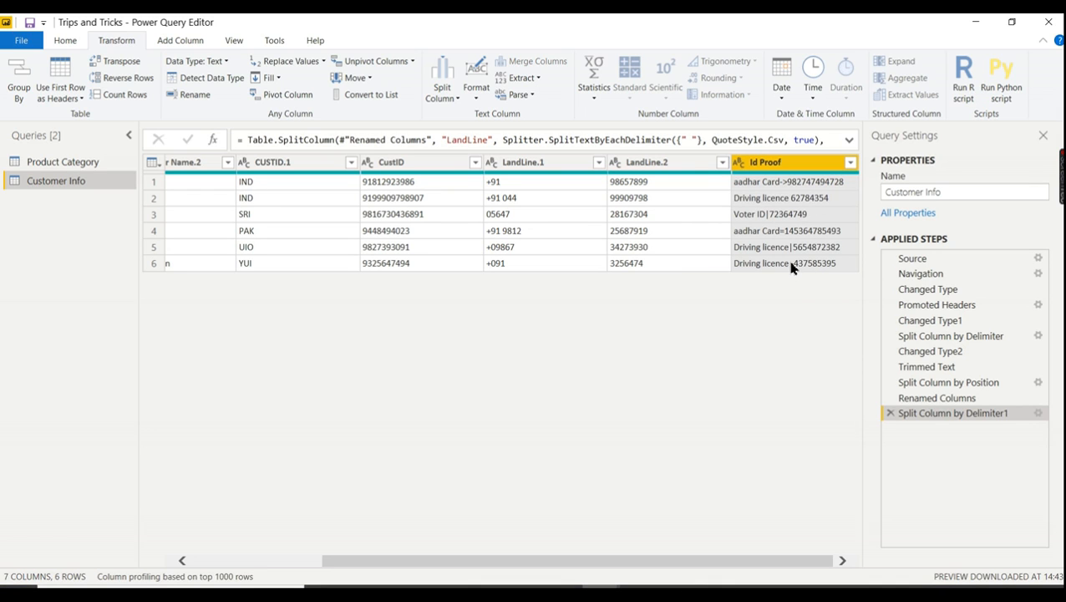
pyautogui.rightClick(758, 168)
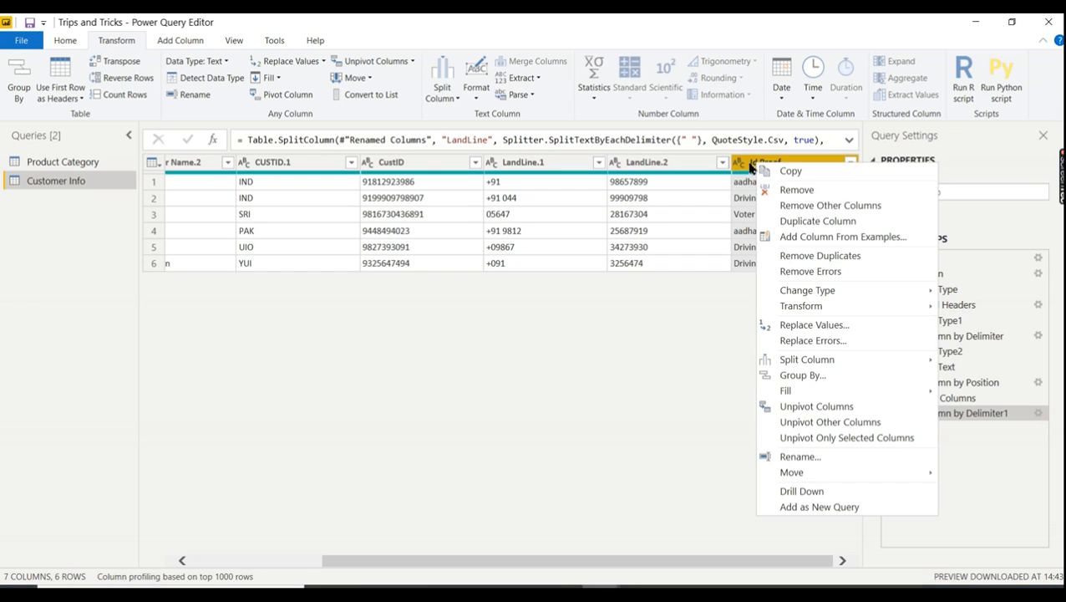
pyautogui.click(752, 164)
pyautogui.click(450, 101)
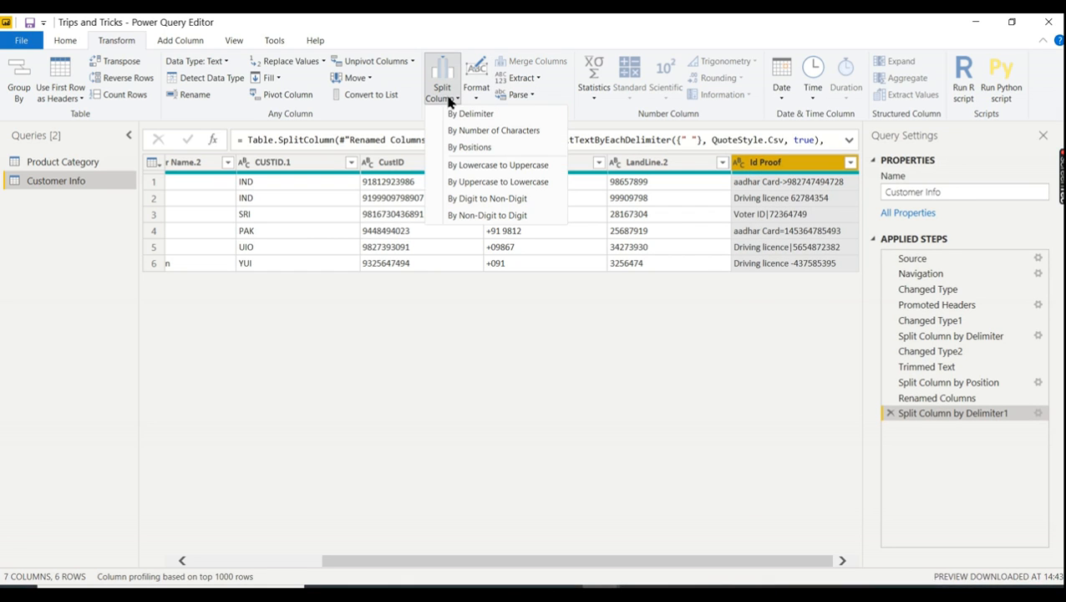
pyautogui.click(467, 215)
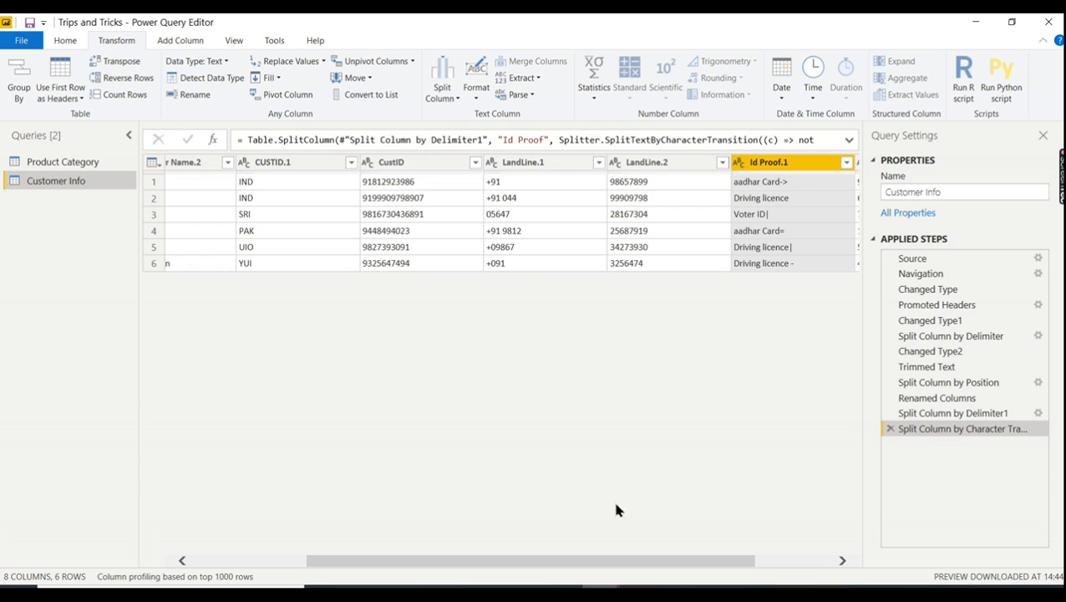
pyautogui.moveTo(551, 566); pyautogui.dragTo(671, 573)
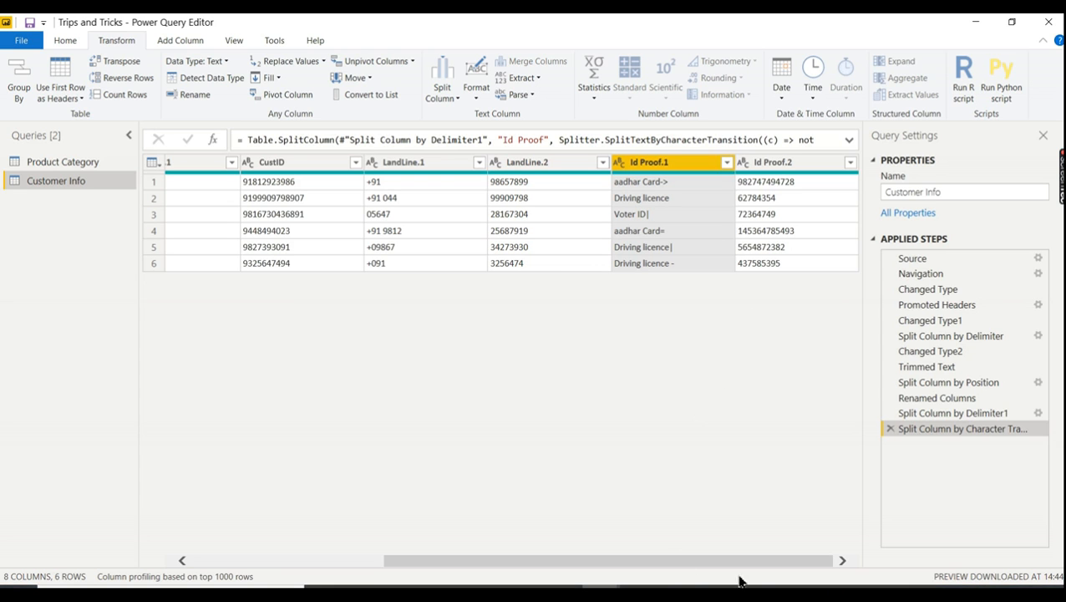
pyautogui.moveTo(753, 595)
pyautogui.click(752, 526)
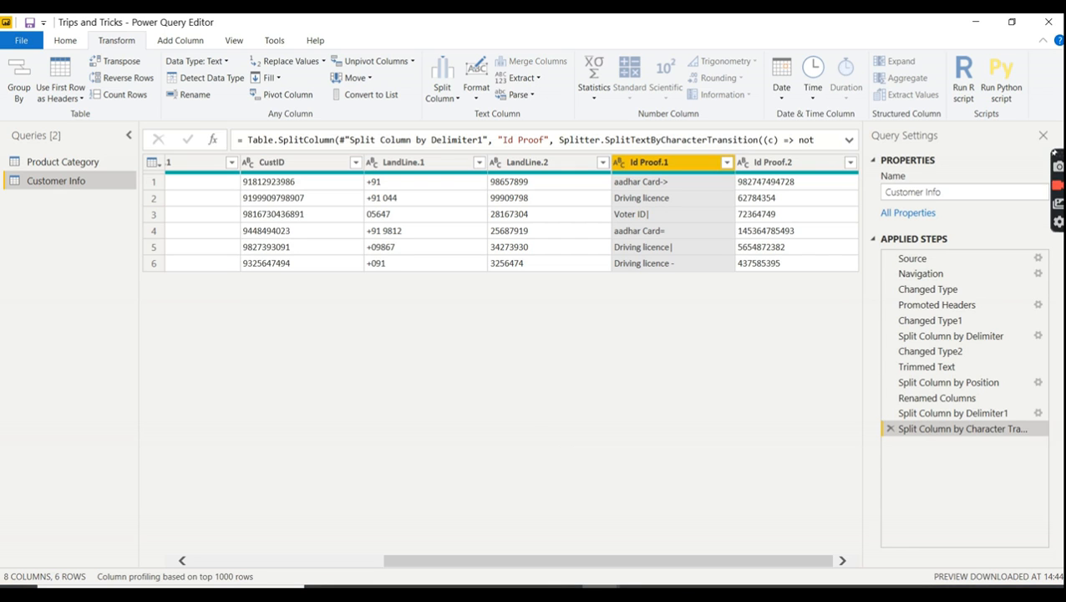
pyautogui.moveTo(600, 480)
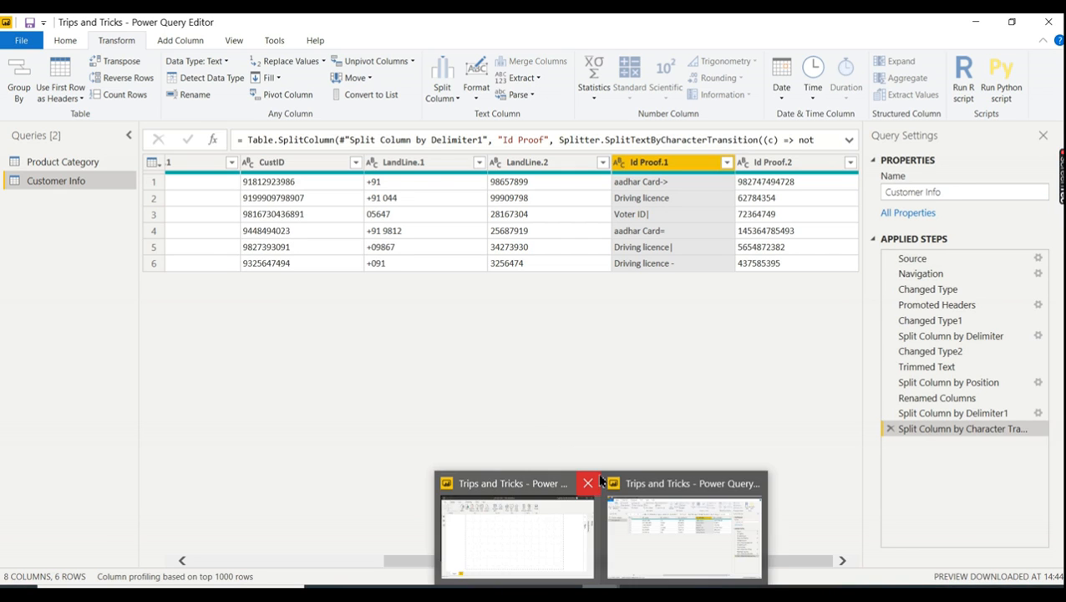